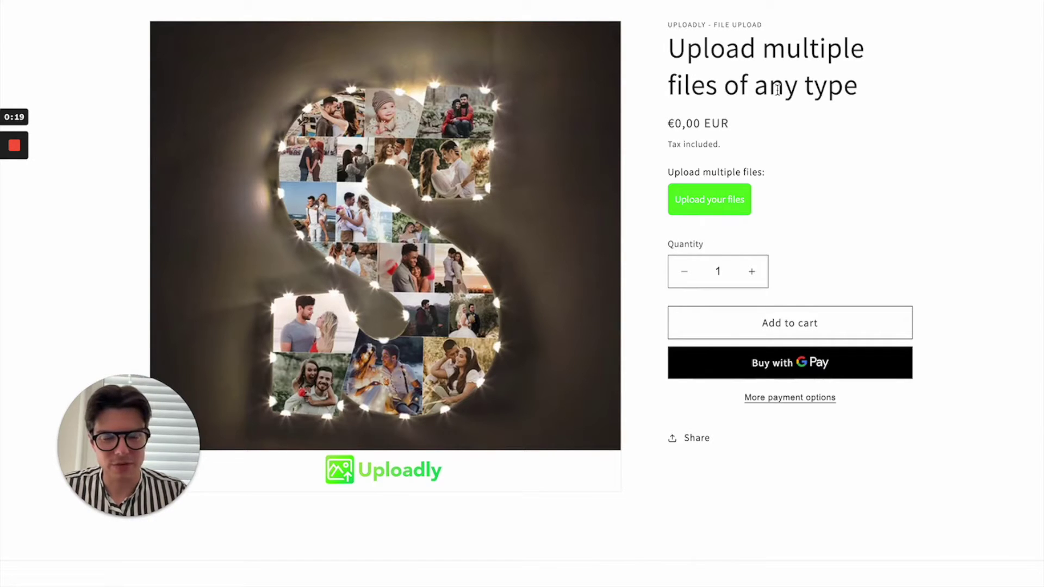
- Upload Couple.jpg from the A-SAMPLES folder and add it to the product
left_click(728, 209)
left_click(625, 303)
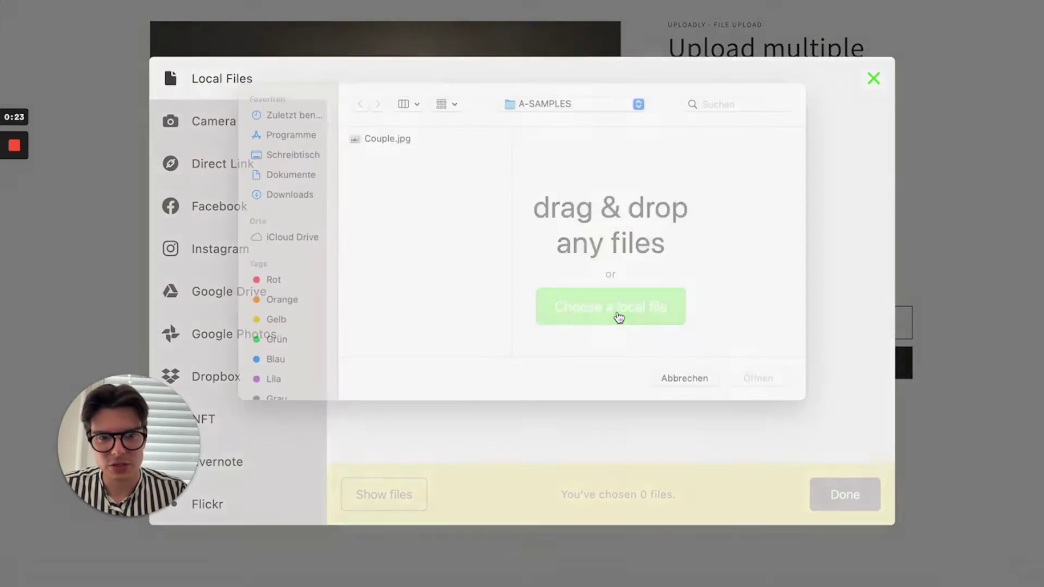
left_click(428, 160)
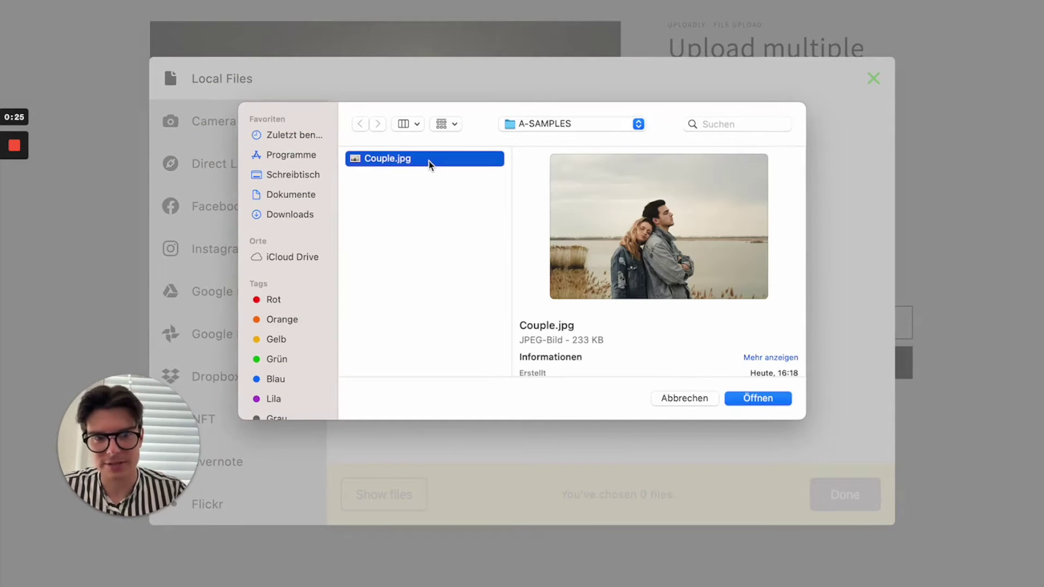
left_click(757, 399)
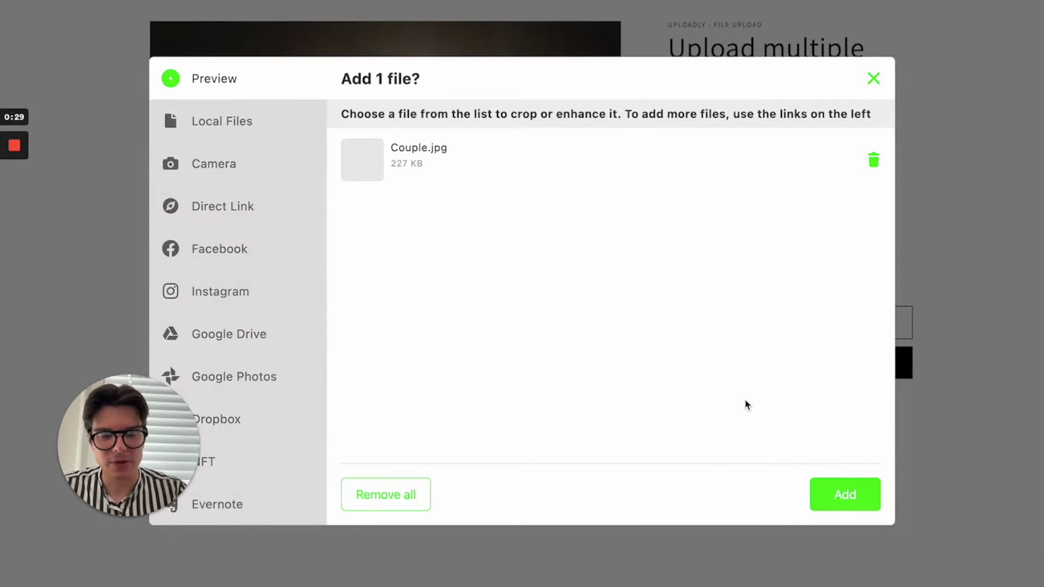
left_click(844, 505)
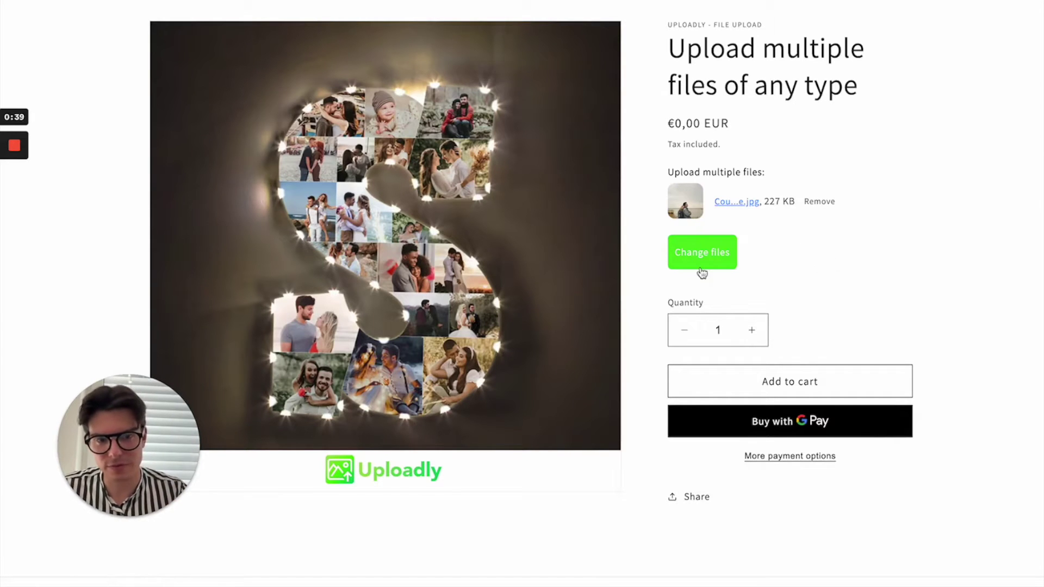
- Crop Couple.jpg to a tall portrait around the couple and re-add it to the product
left_click(716, 266)
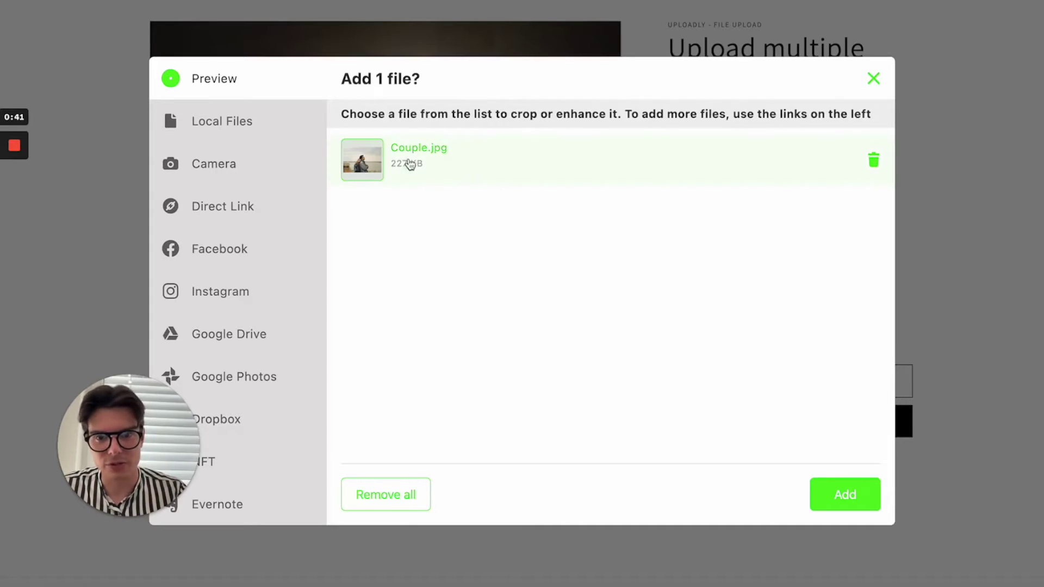
left_click(373, 161)
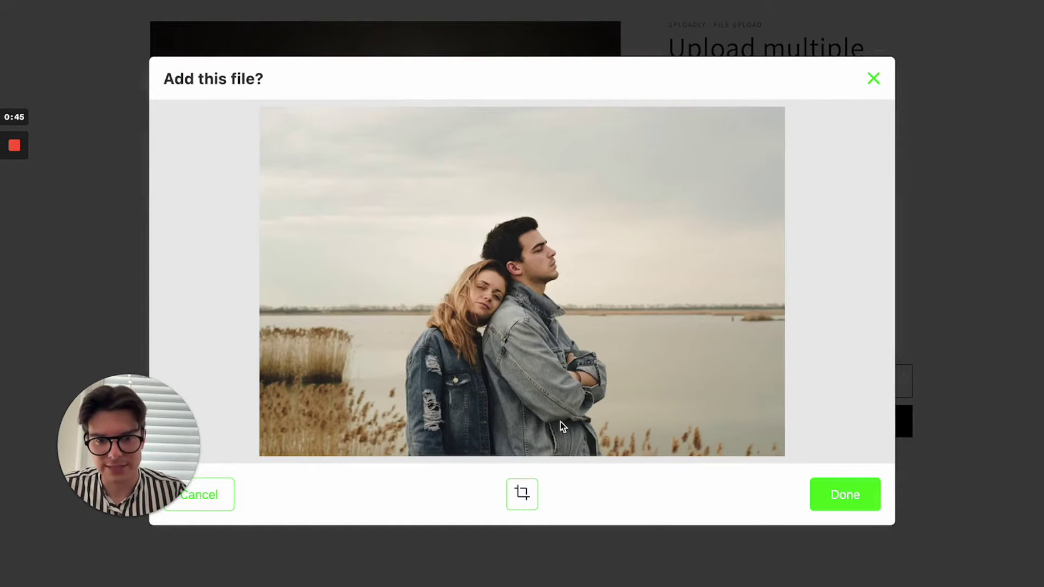
left_click(522, 493)
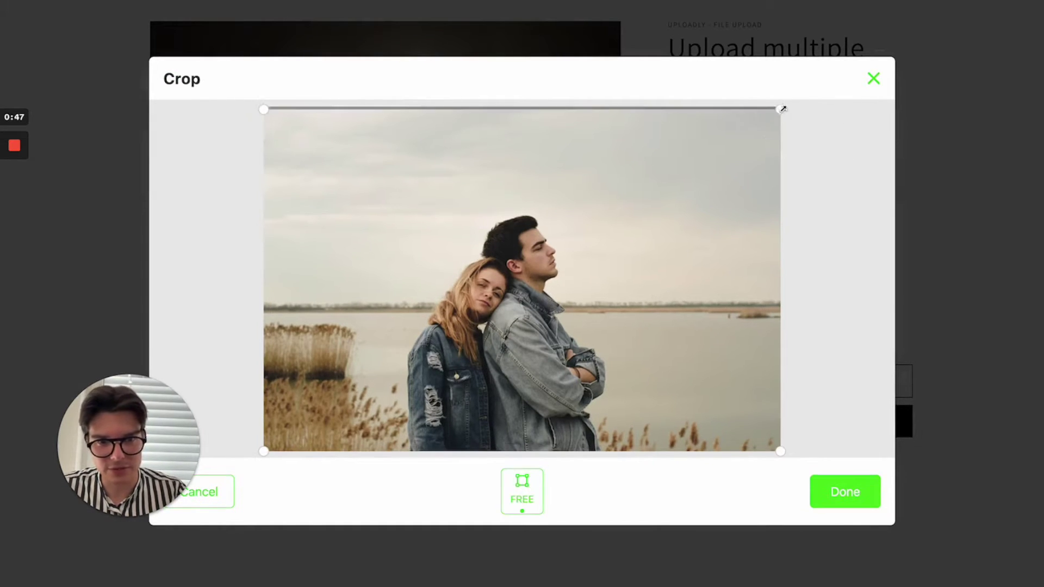
left_click_drag(782, 109, 410, 200)
left_click_drag(417, 252, 539, 245)
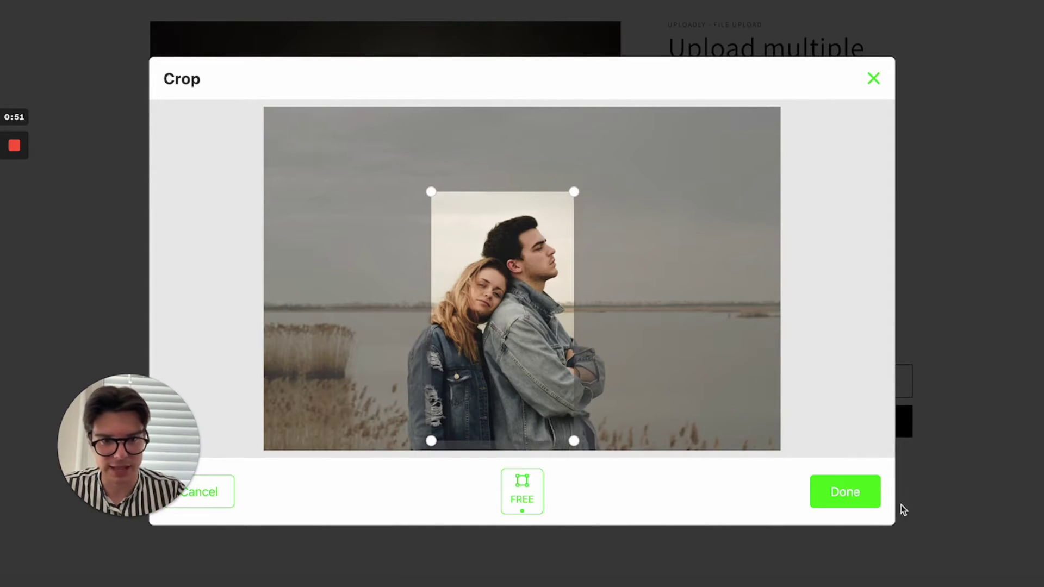
left_click(863, 503)
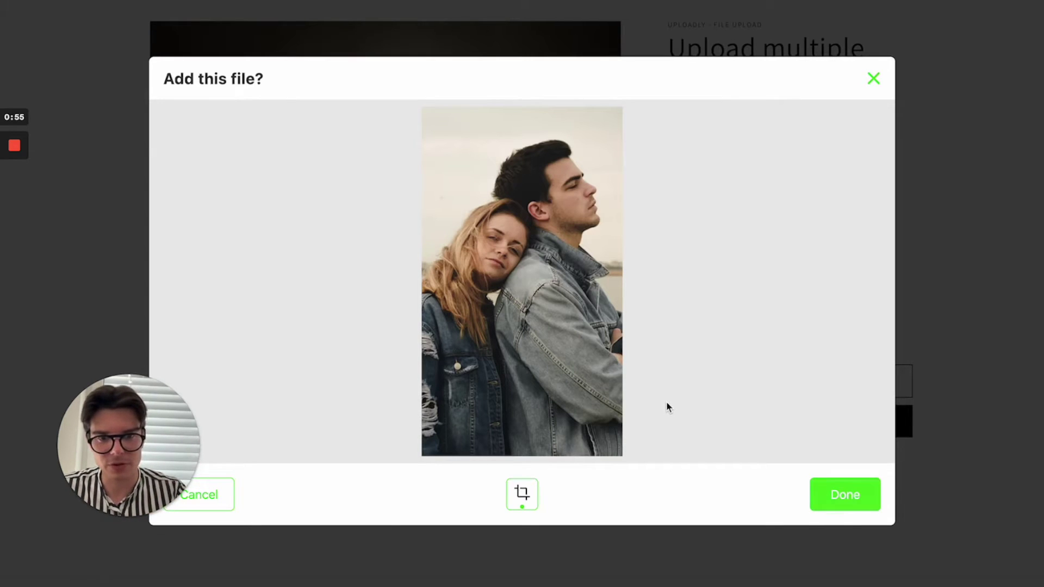
left_click(846, 504)
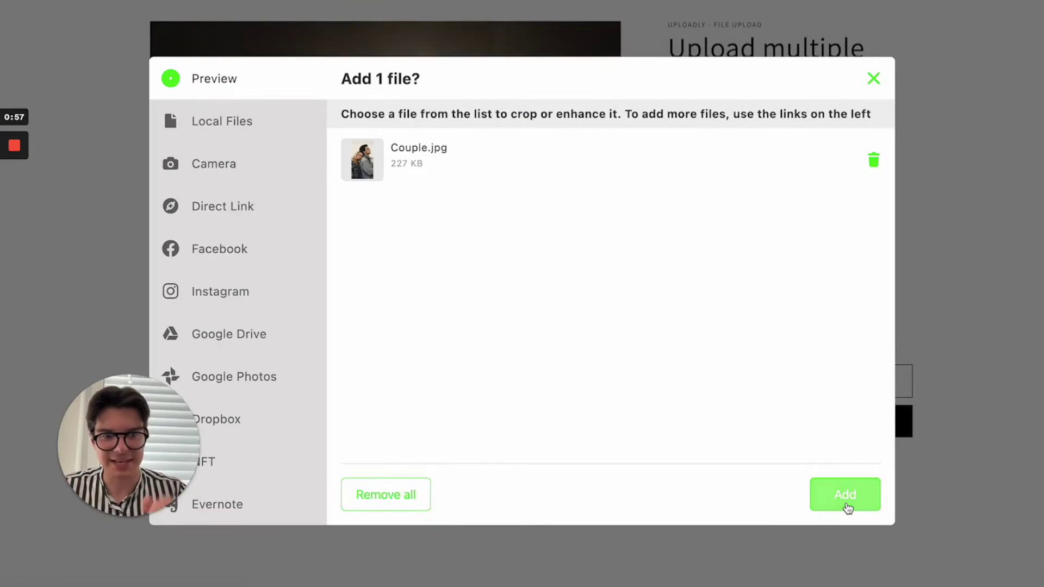
left_click(845, 495)
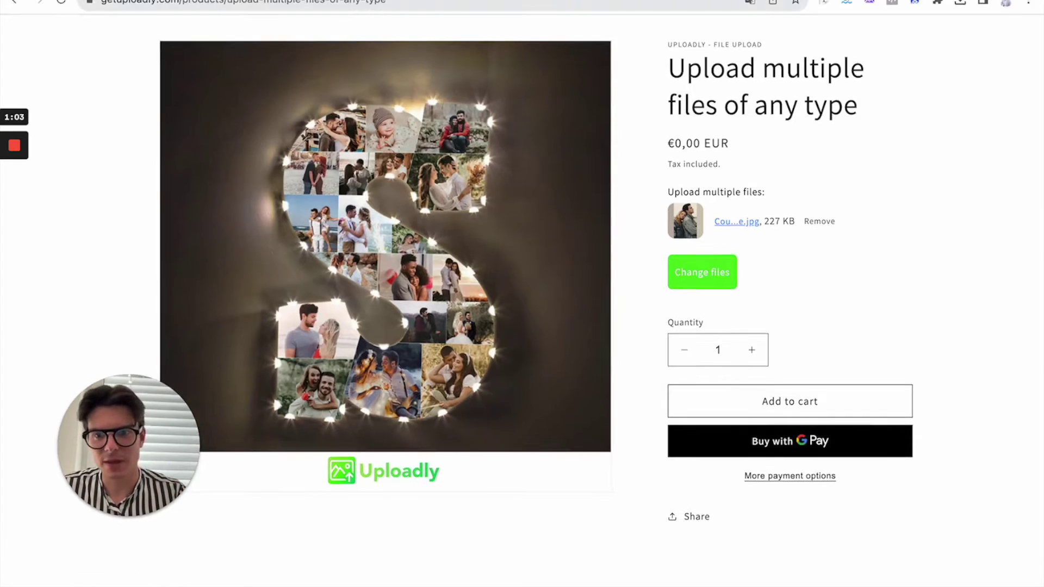
- In the admin, open Apps > Uploadly - File Upload and browse its upload field list
left_click(734, 6)
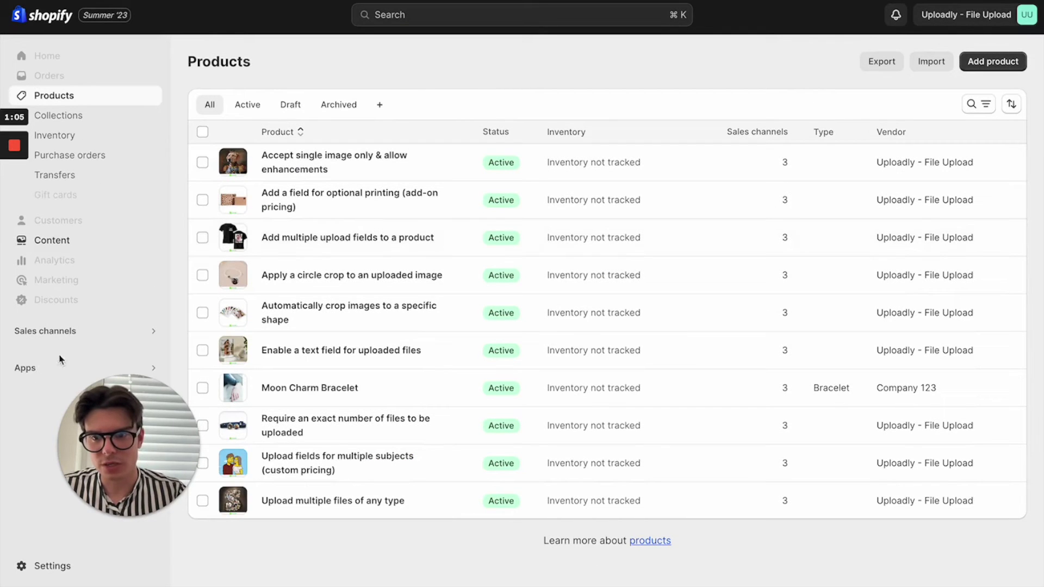
left_click(52, 369)
left_click(433, 70)
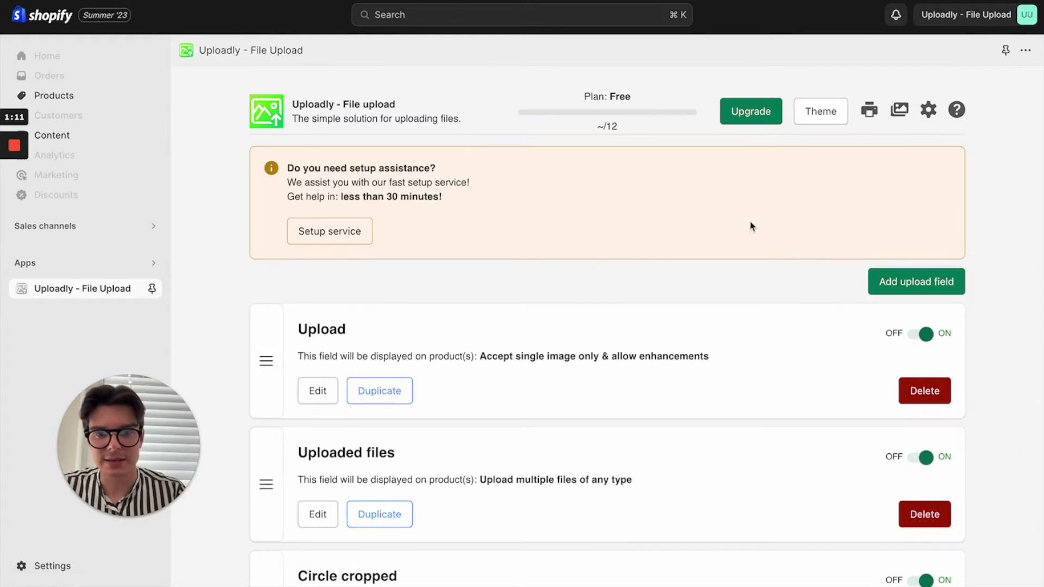
scroll(643, 250, "down", 3)
scroll(643, 250, "down", 5)
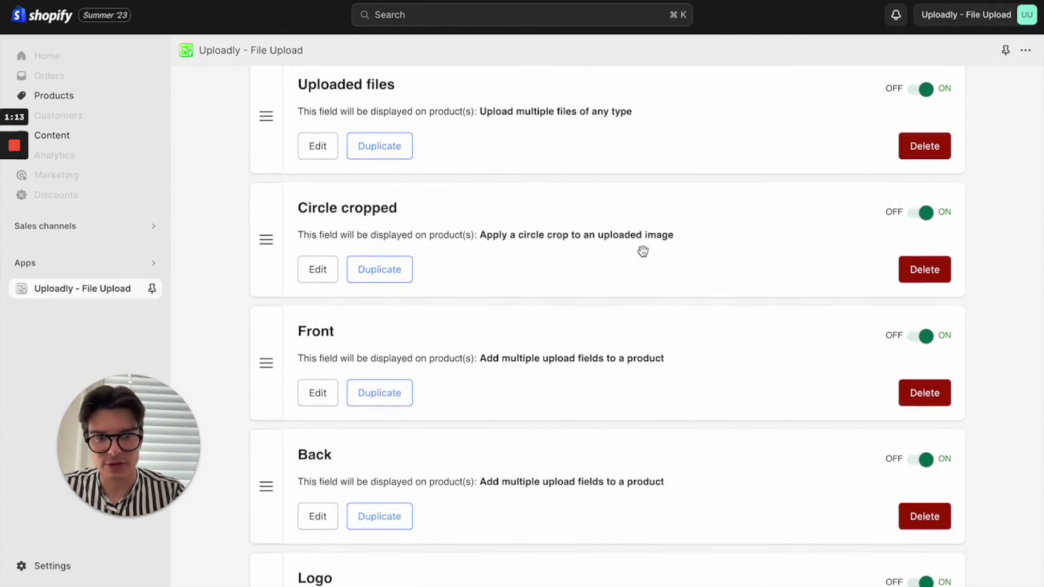
scroll(642, 250, "up", 1)
scroll(642, 250, "up", 6)
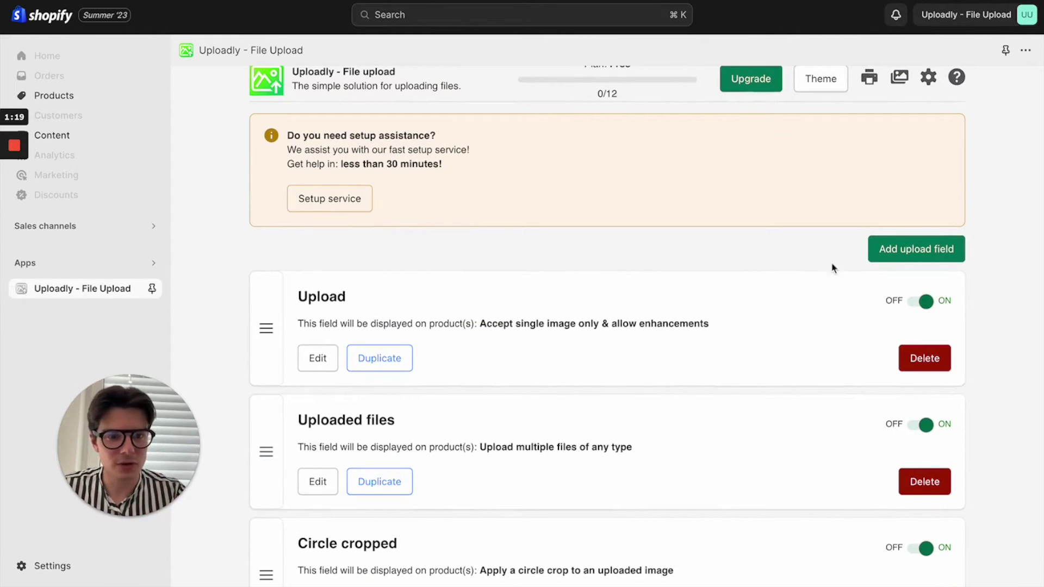
- Start a new upload field and name it 'Sample'
left_click(937, 258)
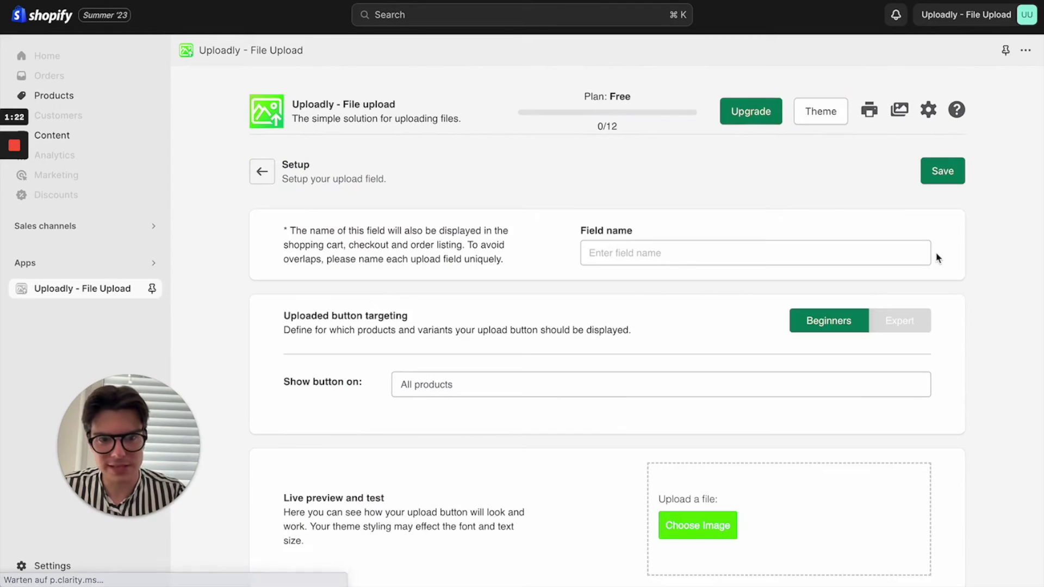
left_click(658, 258)
type("Sample")
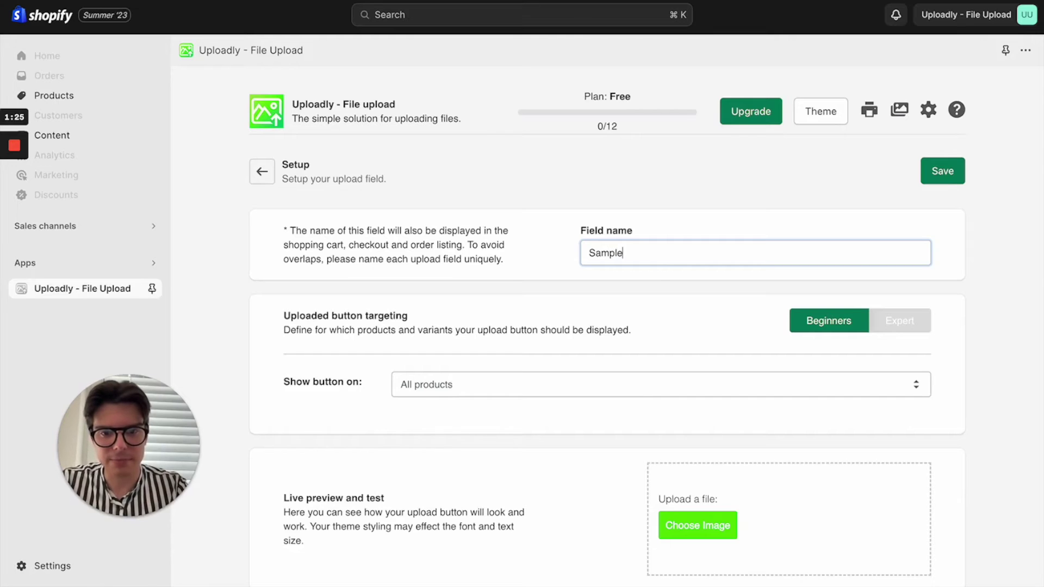
scroll(636, 399, "down", 3)
- Limit the button to specific variants, closing the product and variant pickers without choosing any
left_click(449, 262)
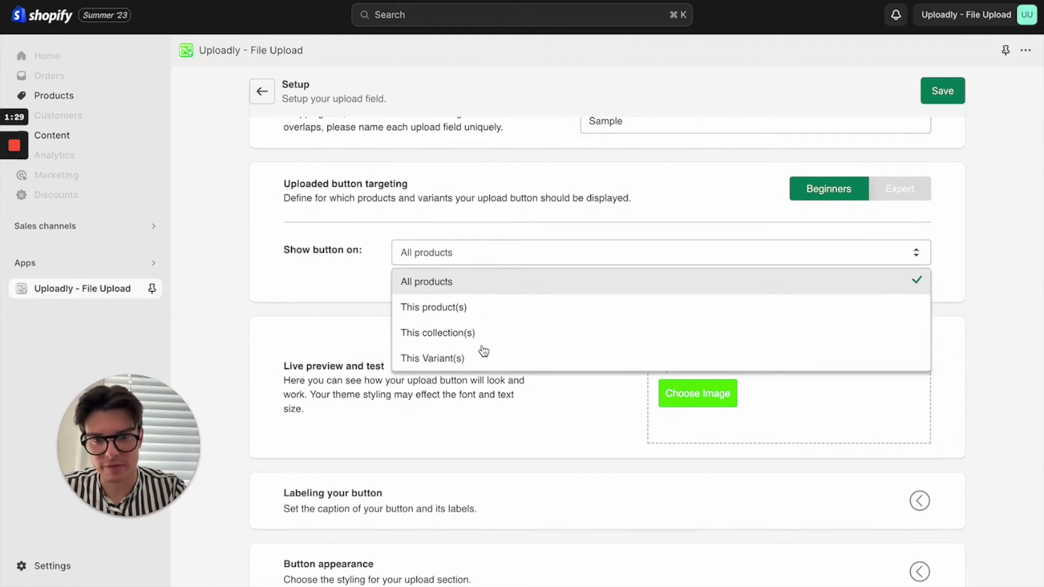
left_click(463, 310)
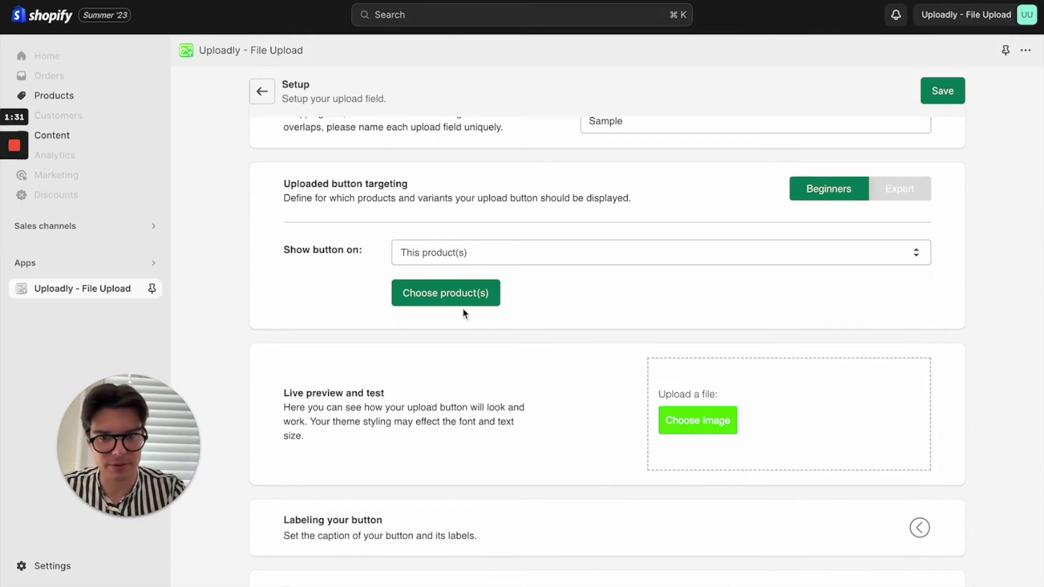
left_click(478, 296)
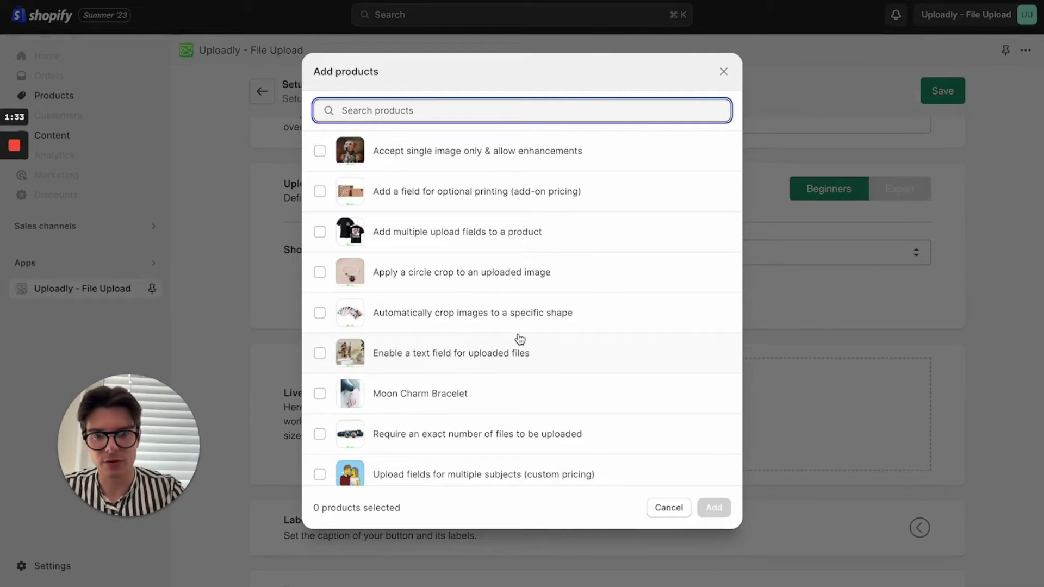
left_click(724, 73)
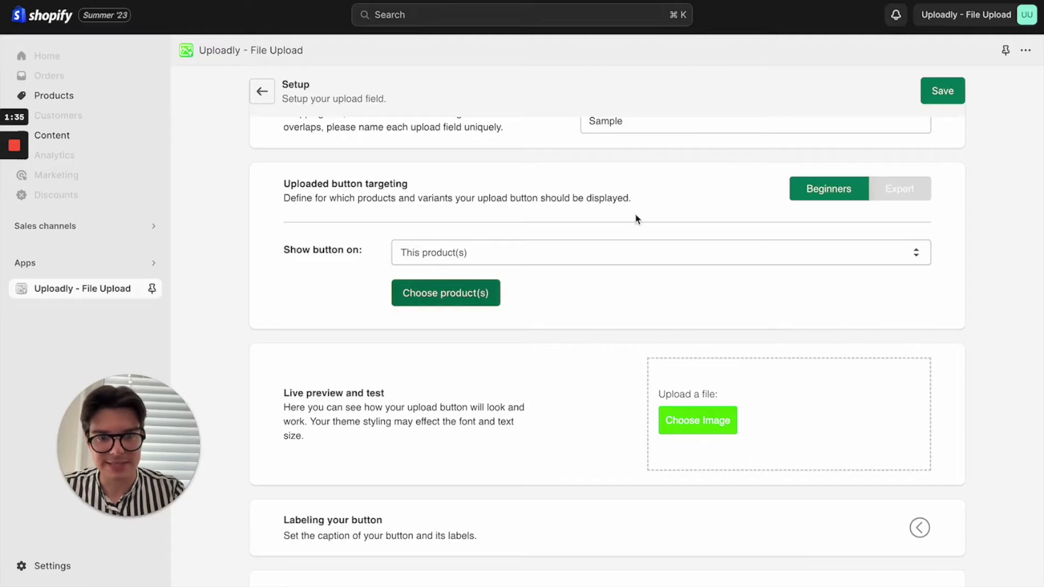
left_click(618, 252)
left_click(513, 359)
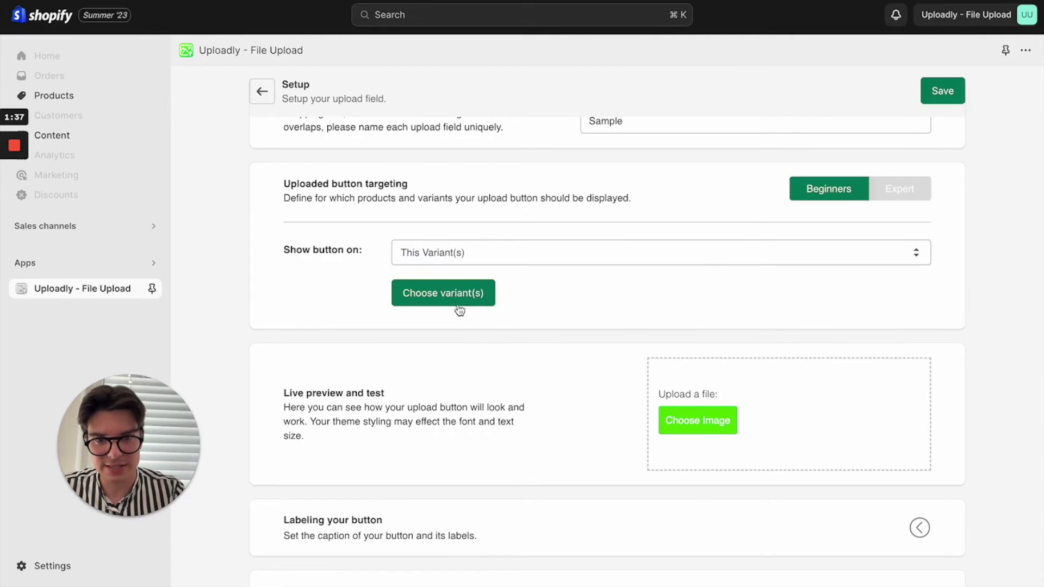
left_click(460, 296)
scroll(477, 416, "down", 4)
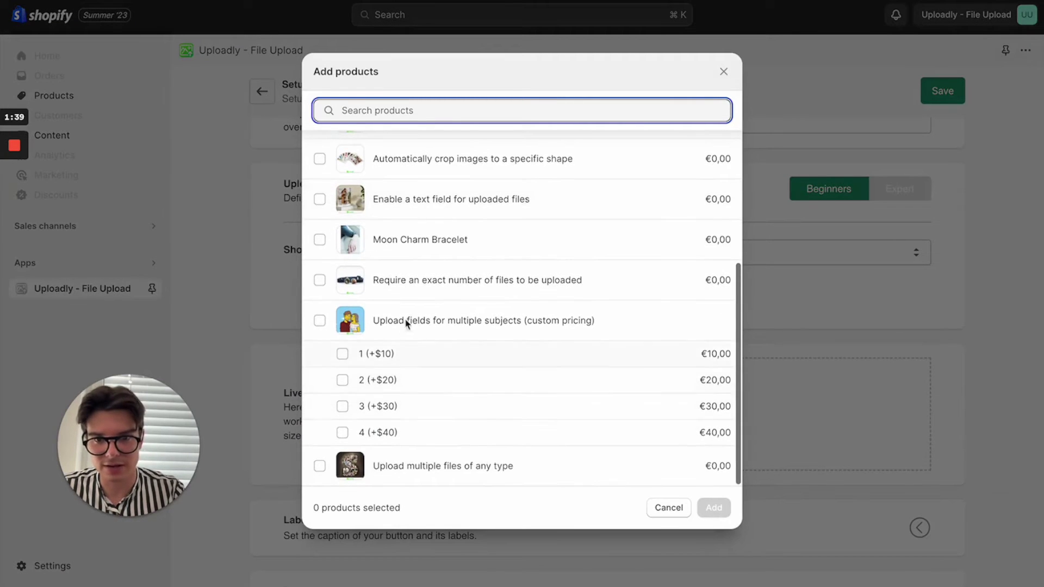
left_click(724, 71)
- Expand the 'Labeling your button' section to show the heading and caption fields
scroll(660, 242, "down", 4)
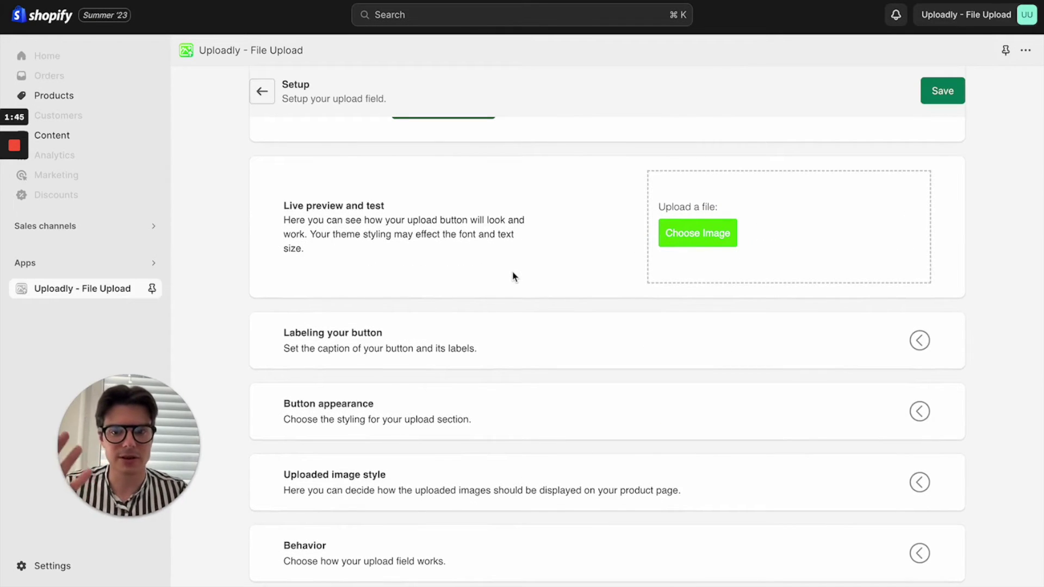
scroll(517, 328, "down", 1)
left_click(576, 291)
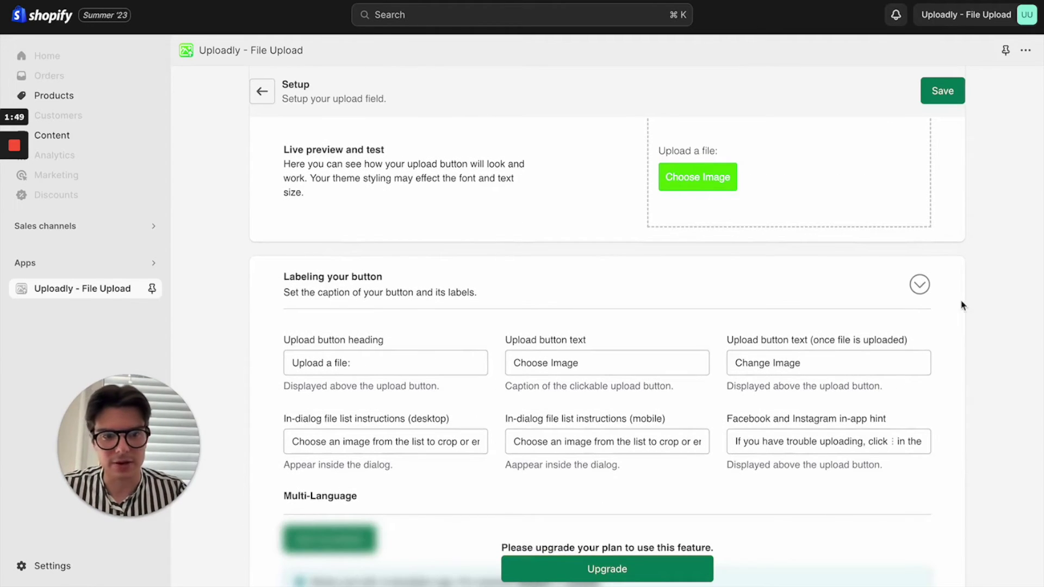
- Set the button background color to a bright blue in Button appearance
left_click(920, 283)
left_click(717, 355)
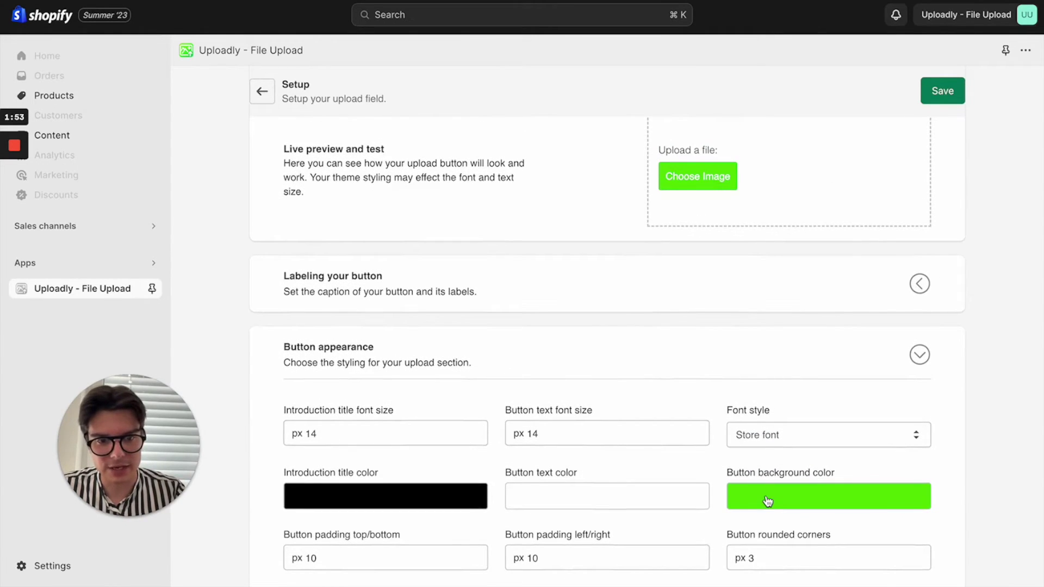
left_click(767, 501)
scroll(783, 508, "down", 3)
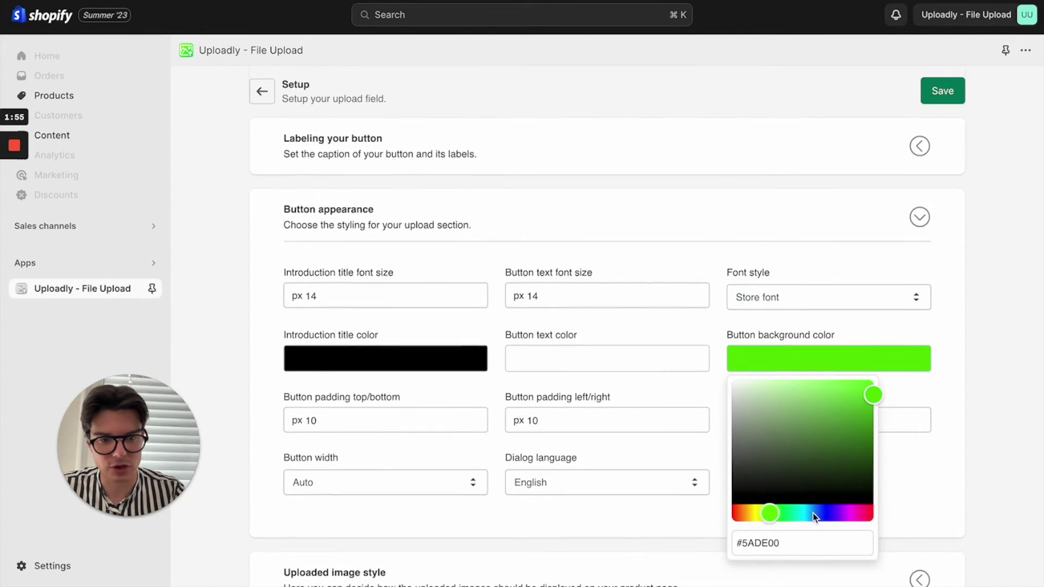
left_click(813, 513)
left_click(834, 449)
left_click(854, 410)
left_click(948, 393)
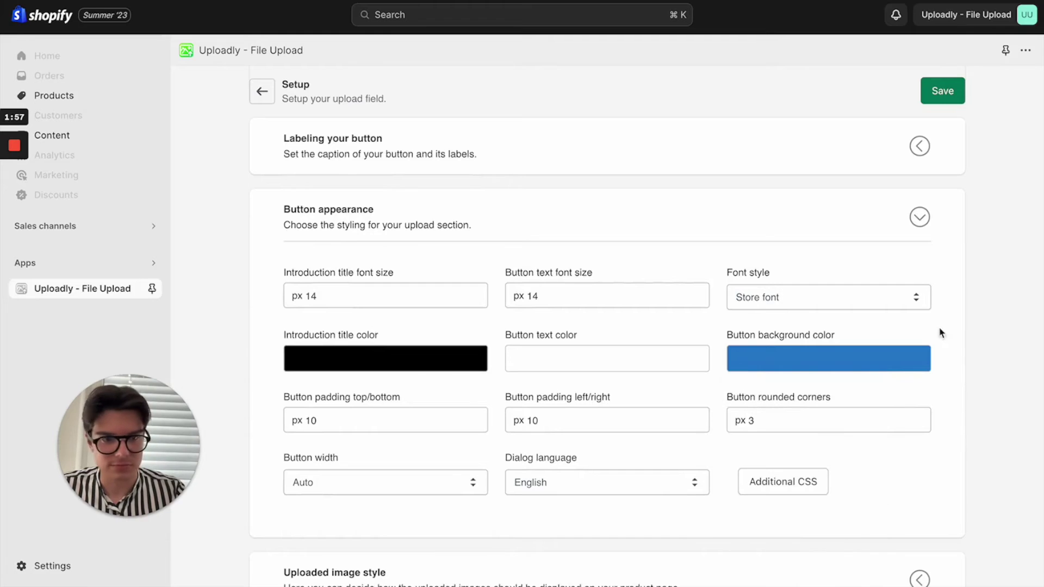
- Set the button width to Full and collapse Button appearance
scroll(924, 272, "up", 3)
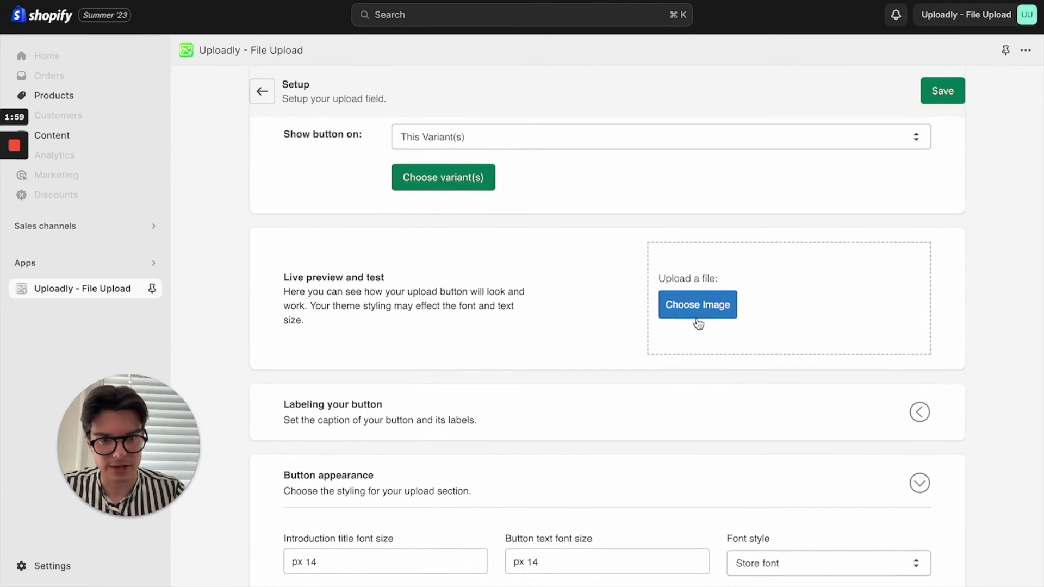
scroll(717, 344, "down", 4)
scroll(718, 346, "down", 1)
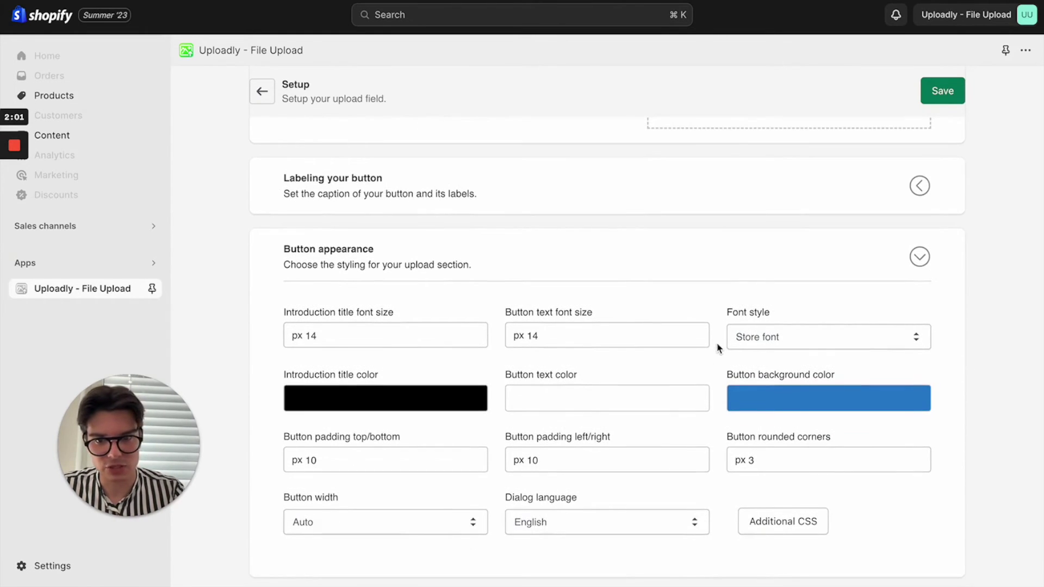
left_click(402, 530)
left_click(383, 577)
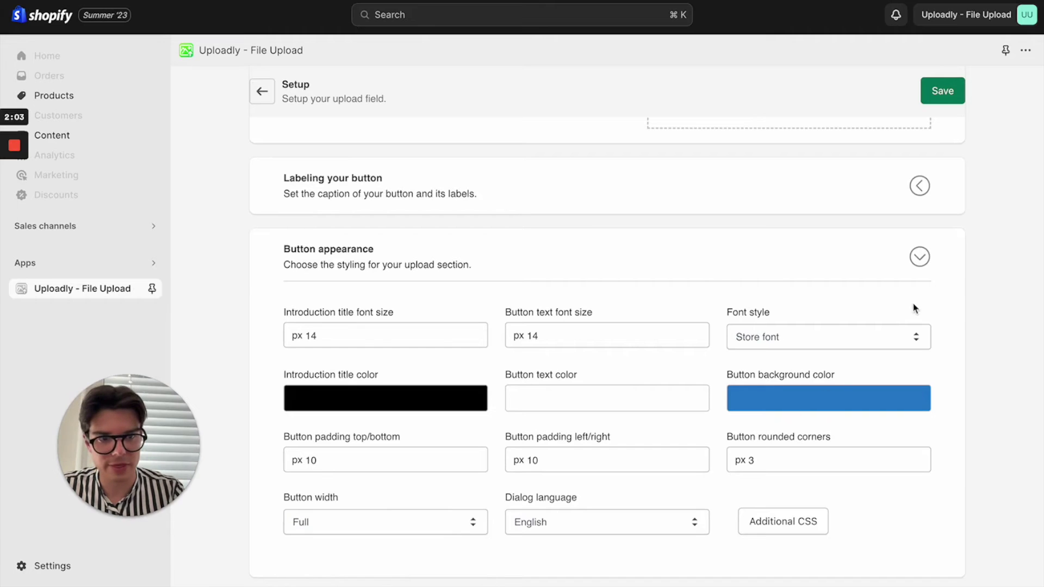
left_click(921, 265)
- Look over the uploaded image style options, then collapse them
scroll(710, 301, "down", 1)
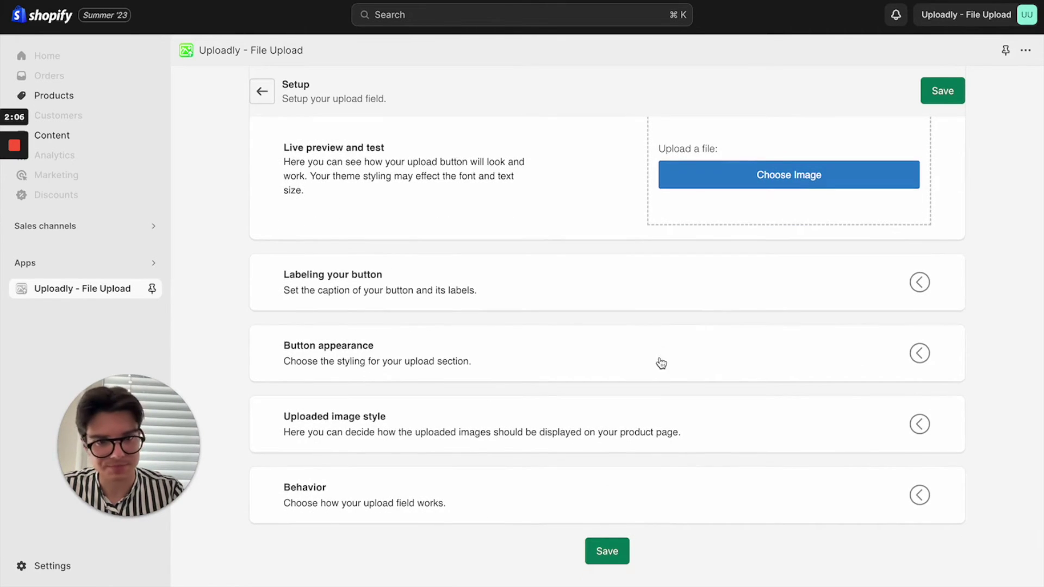
left_click(684, 428)
scroll(683, 426, "down", 3)
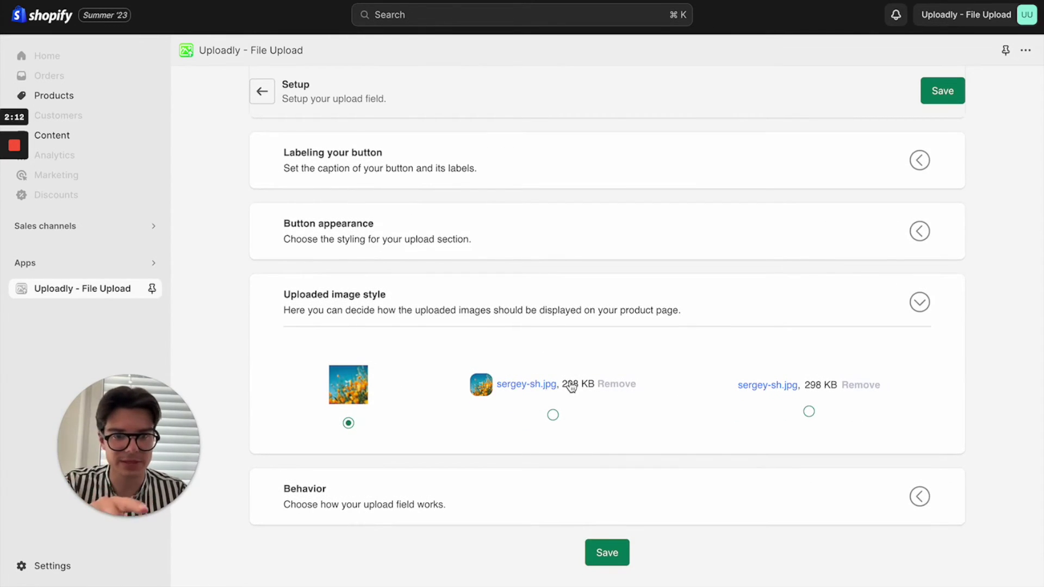
left_click(918, 302)
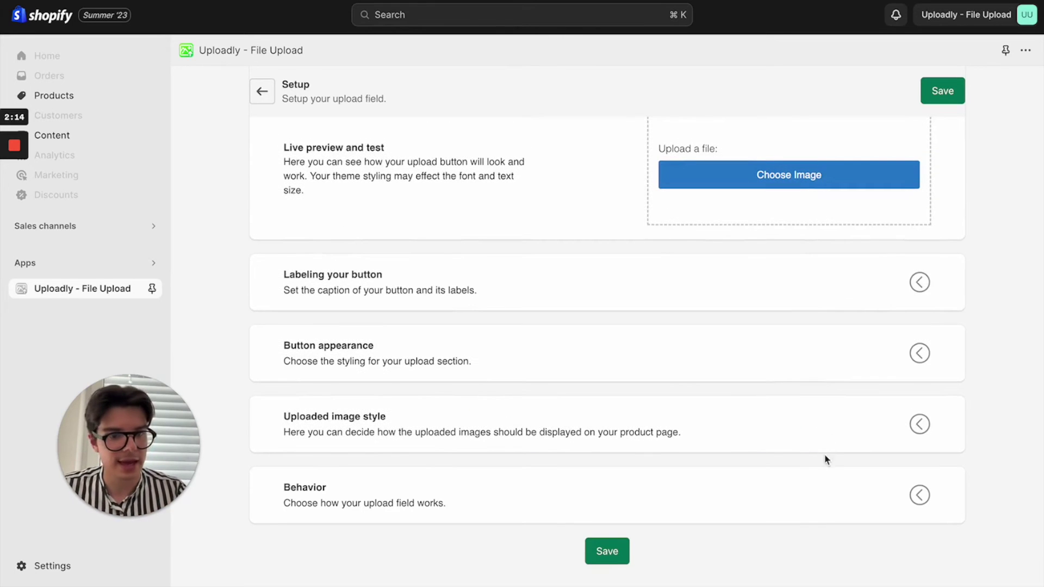
- Expand Behavior and reveal the Upload quantity, File types and Textfield options
left_click(814, 497)
scroll(817, 499, "down", 2)
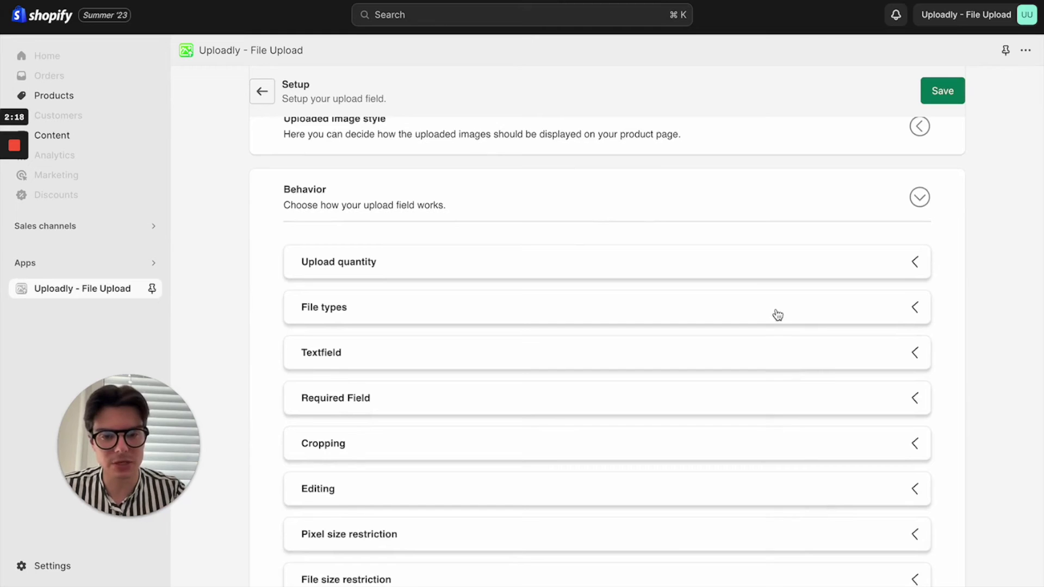
left_click(750, 270)
scroll(712, 310, "down", 1)
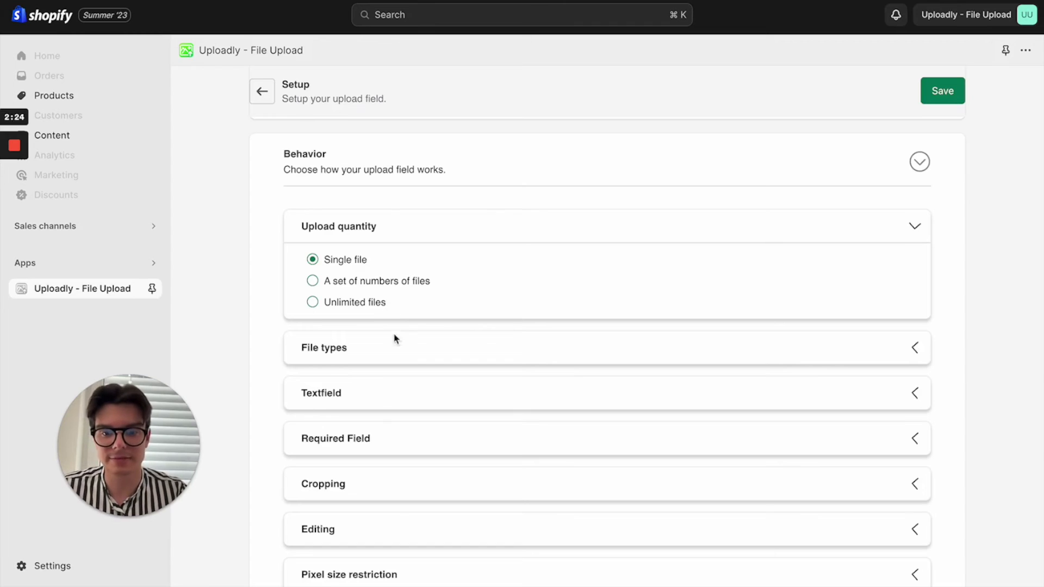
left_click(400, 348)
scroll(402, 338, "down", 1)
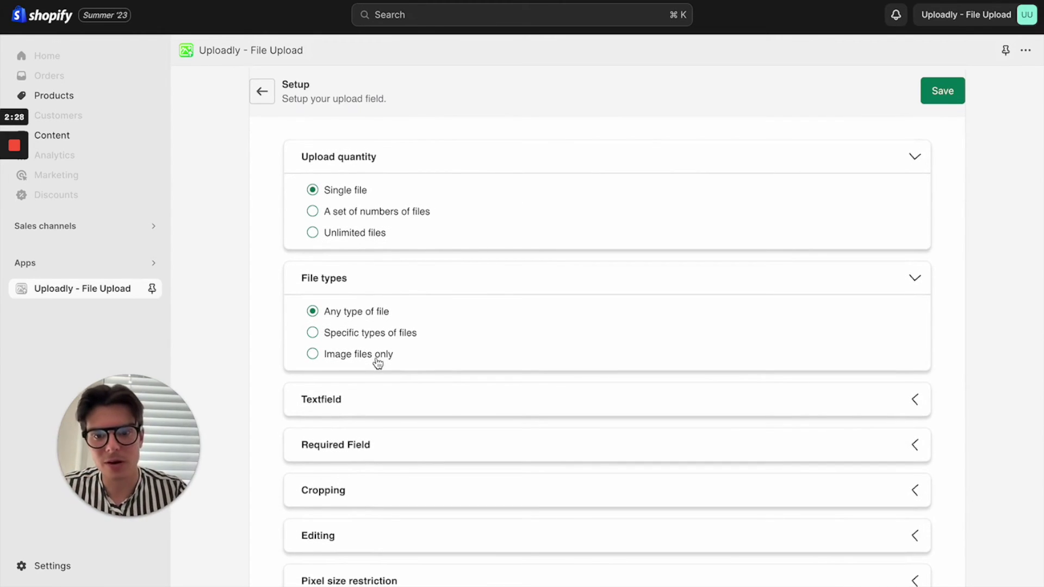
scroll(391, 363, "down", 1)
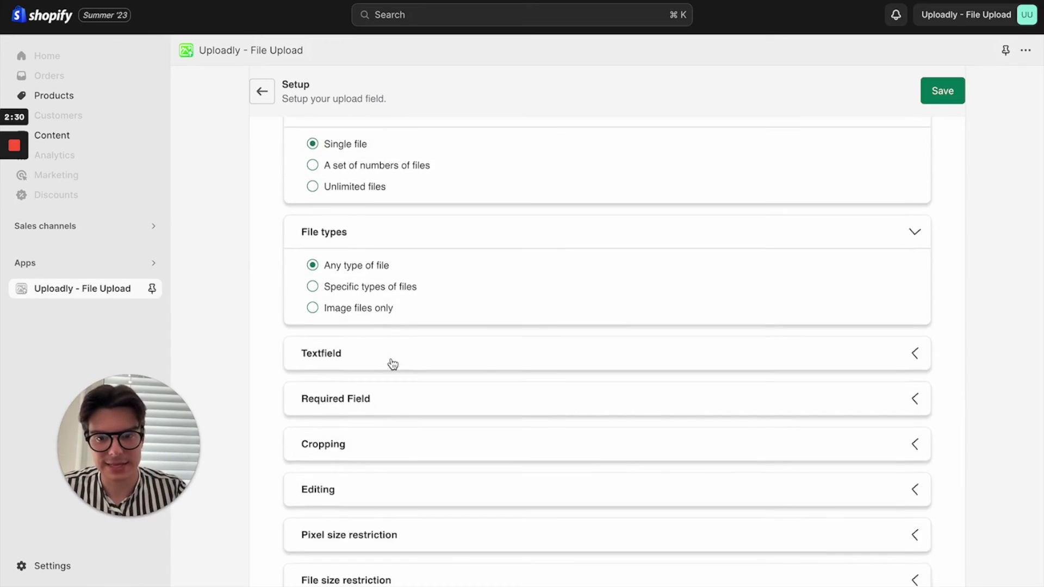
left_click(392, 363)
scroll(392, 363, "down", 2)
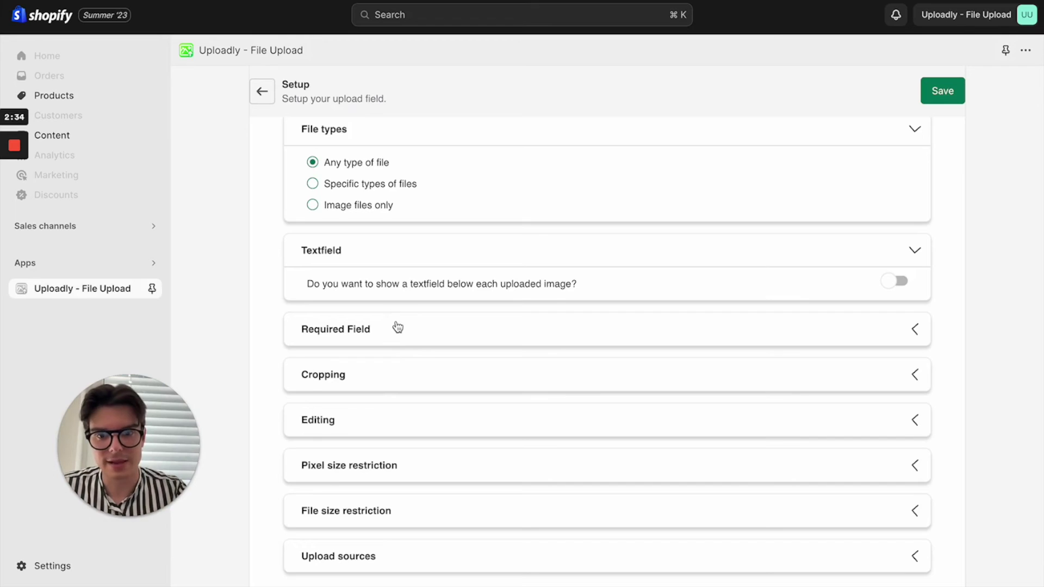
- Reveal Required Field, Cropping, Editing, pixel and file size restriction, and Upload sources options
left_click(396, 329)
scroll(405, 368, "down", 1)
left_click(405, 366)
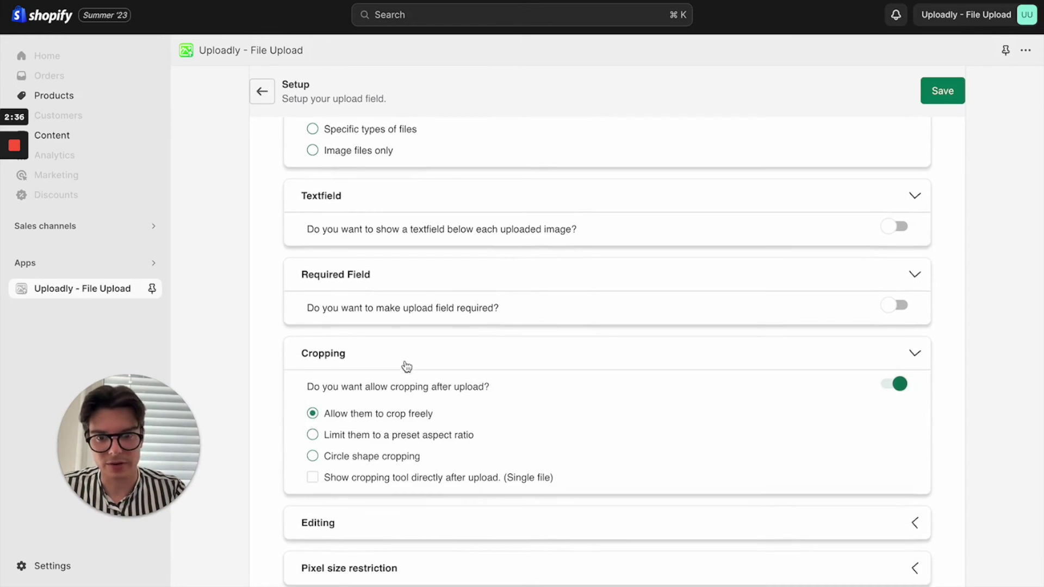
scroll(418, 337, "down", 1)
scroll(365, 417, "down", 2)
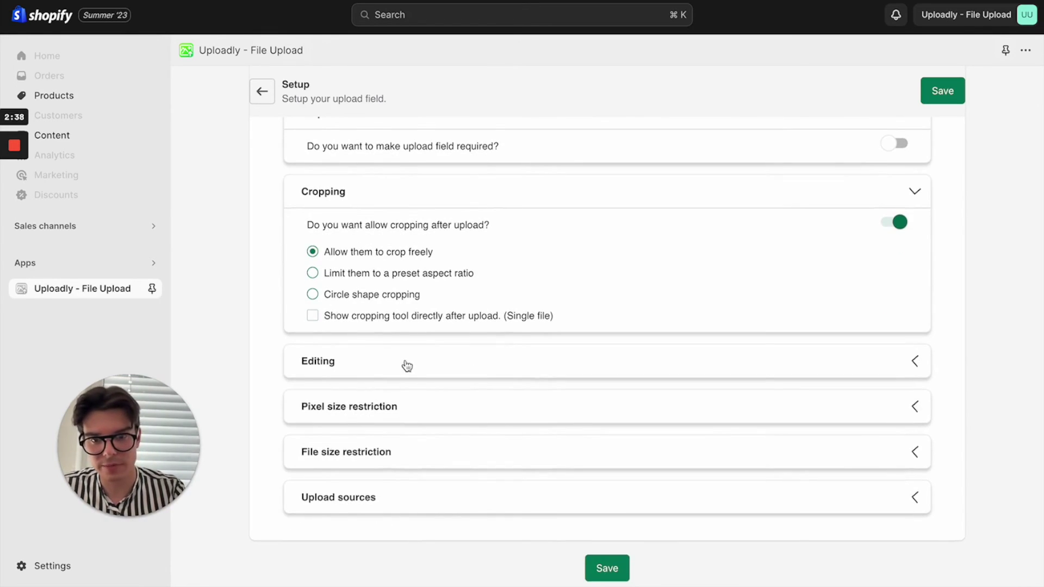
left_click(418, 374)
scroll(419, 374, "down", 1)
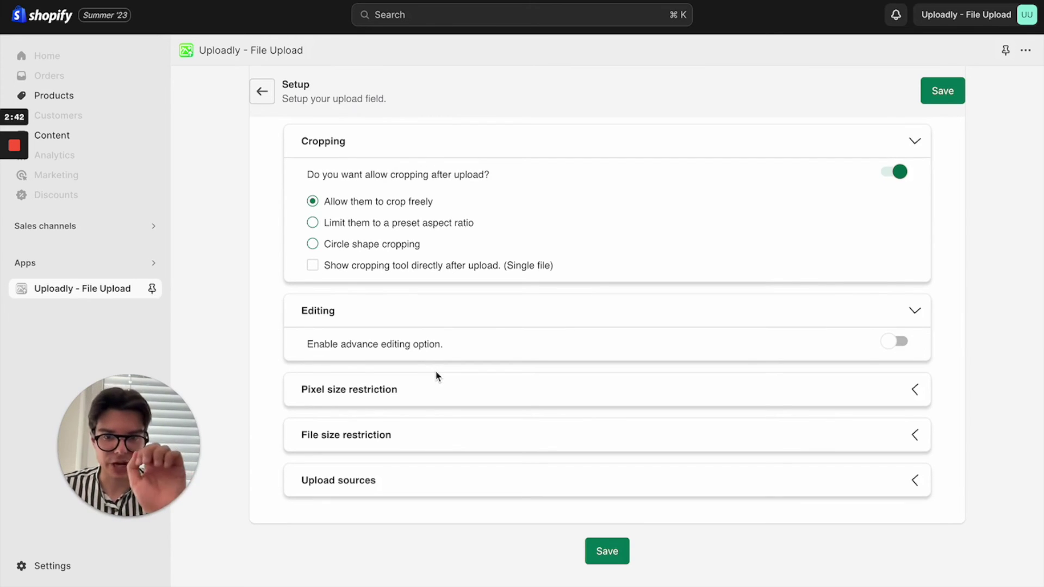
left_click(433, 389)
scroll(433, 389, "down", 1)
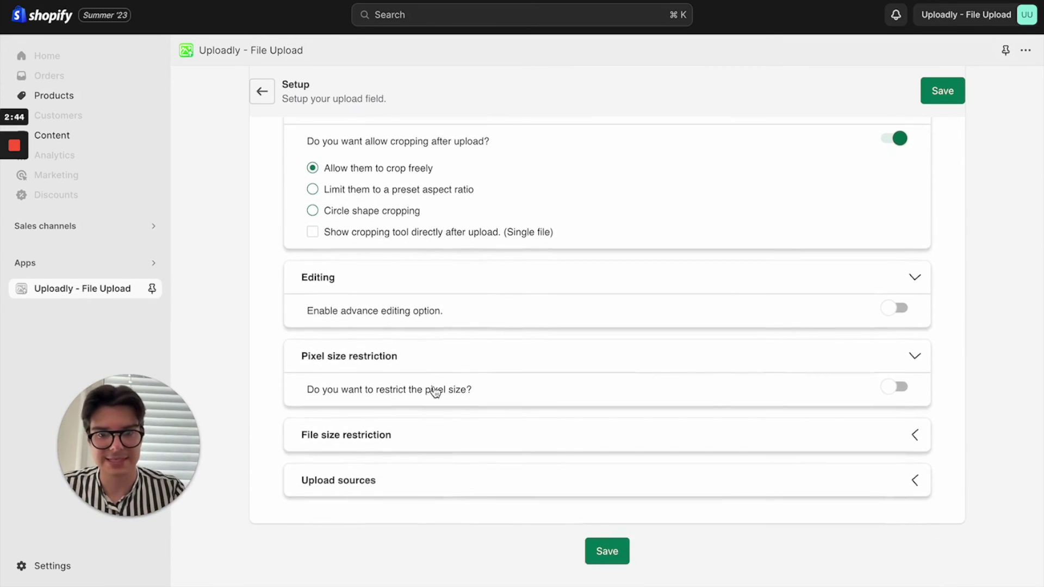
left_click(433, 443)
scroll(433, 444, "down", 1)
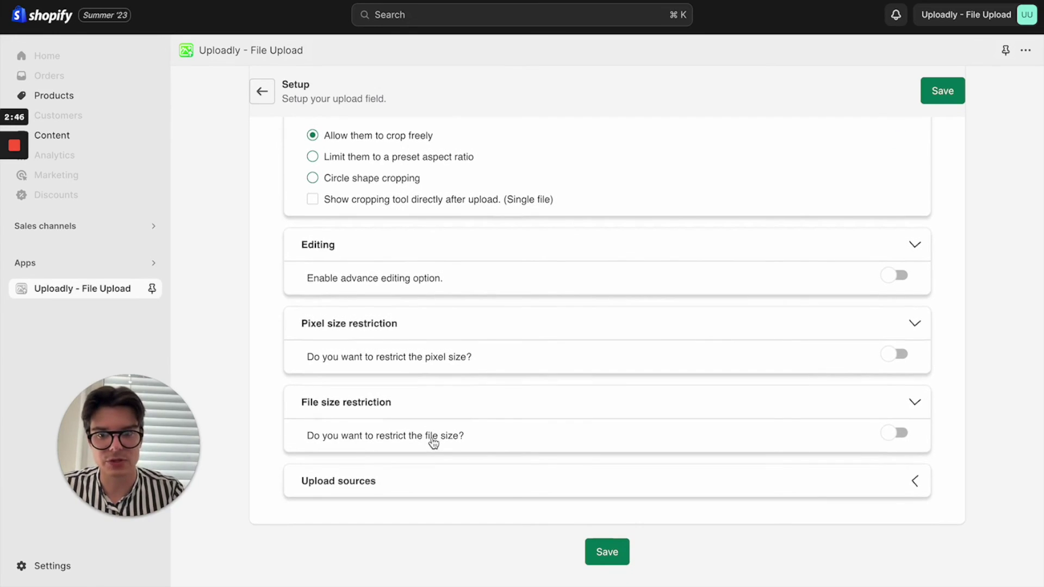
left_click(427, 481)
scroll(424, 479, "down", 2)
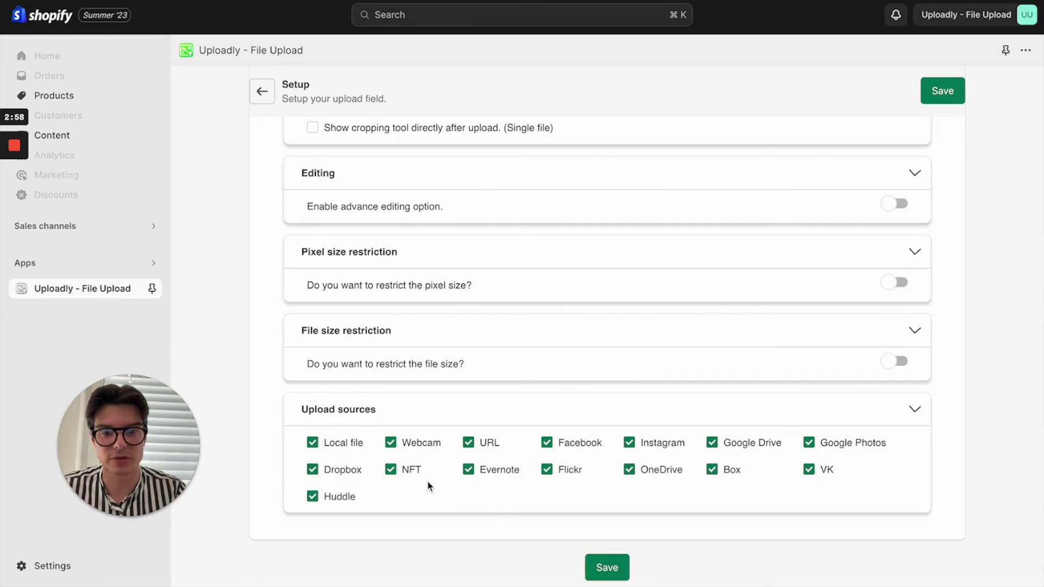
scroll(687, 324, "up", 15)
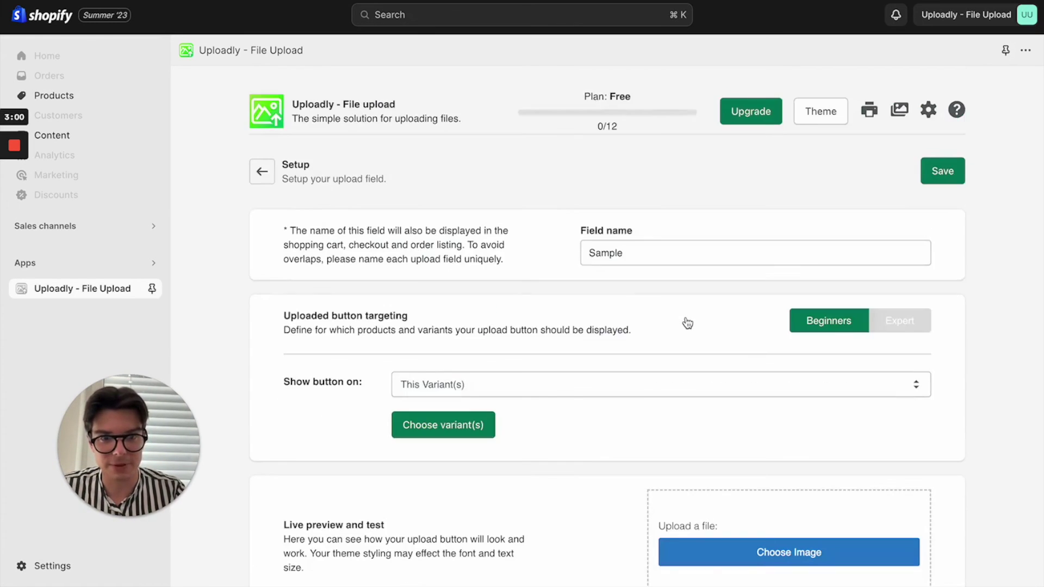